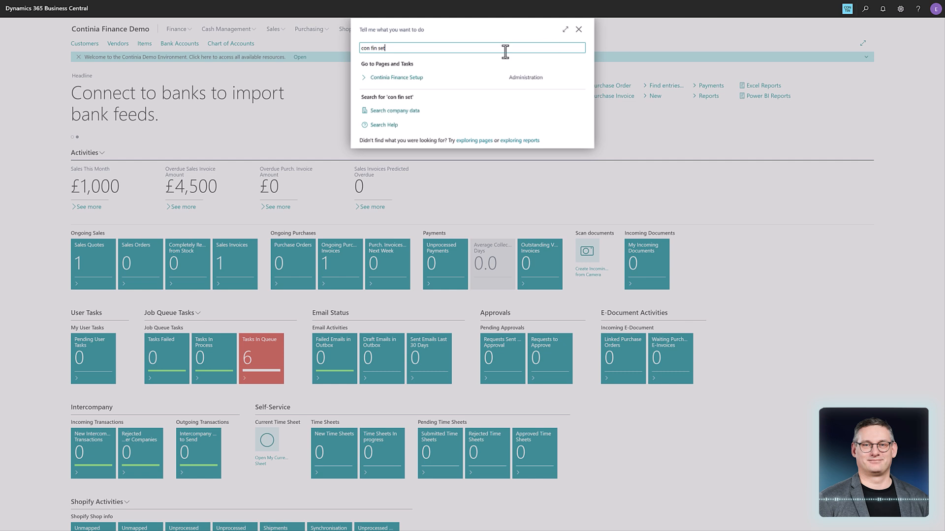
# - Open the CSV Ports list from Continia Finance Setup and create a new CSV port
pyautogui.click(399, 78)
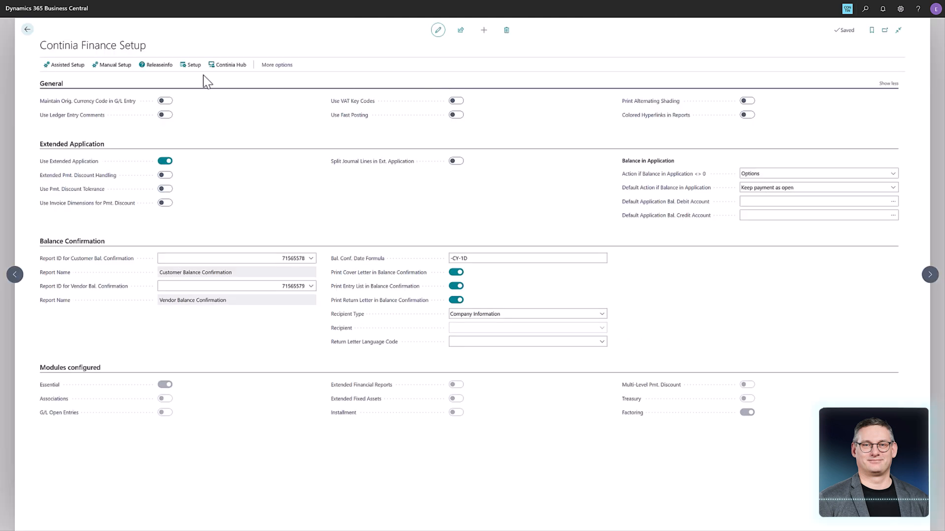
pyautogui.click(193, 66)
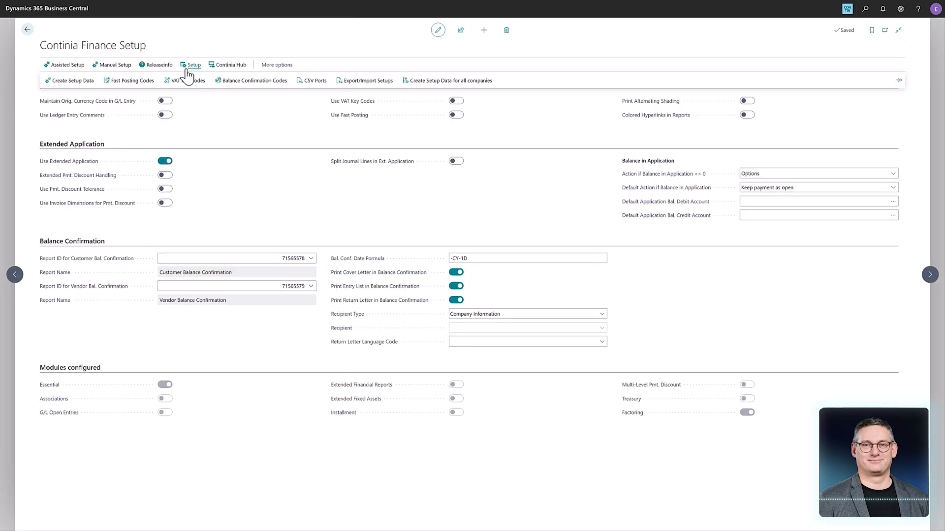
pyautogui.click(311, 82)
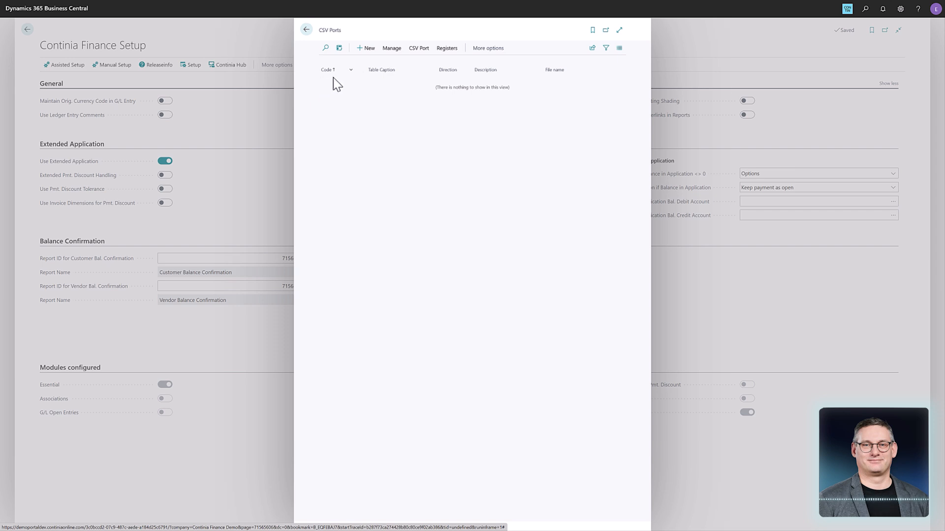
pyautogui.click(367, 49)
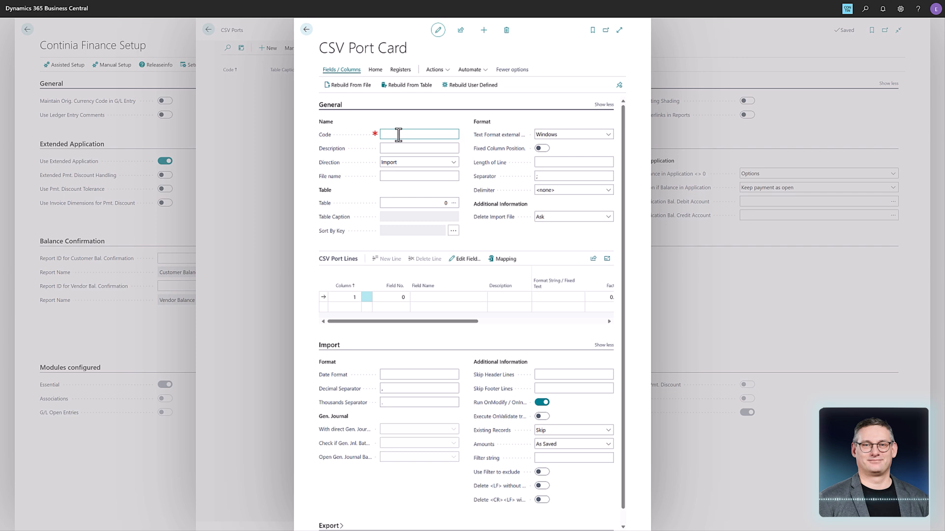
# - Give the new CSV port the code DEMO and the description demo
pyautogui.write('DEMO')
pyautogui.press('Tab')
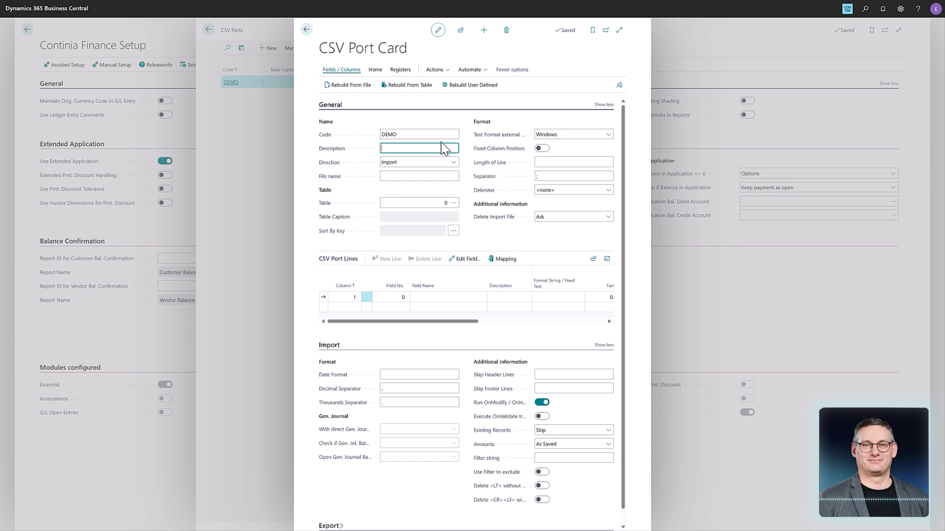
pyautogui.write('demo')
pyautogui.press('BackSpace')
pyautogui.press('BackSpace')
pyautogui.write('emo')
pyautogui.press('Tab')
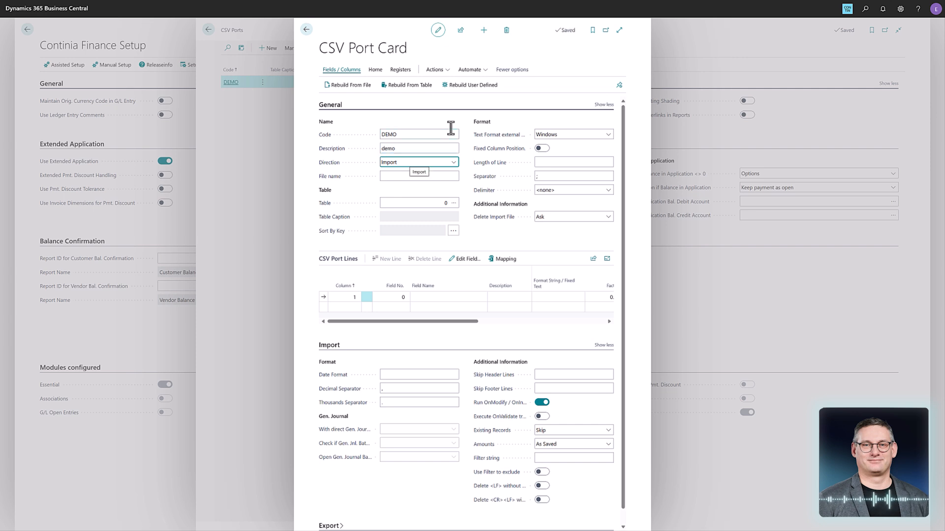
# - Keep the port's direction as Import and assign it table 18, Customer
pyautogui.click(454, 163)
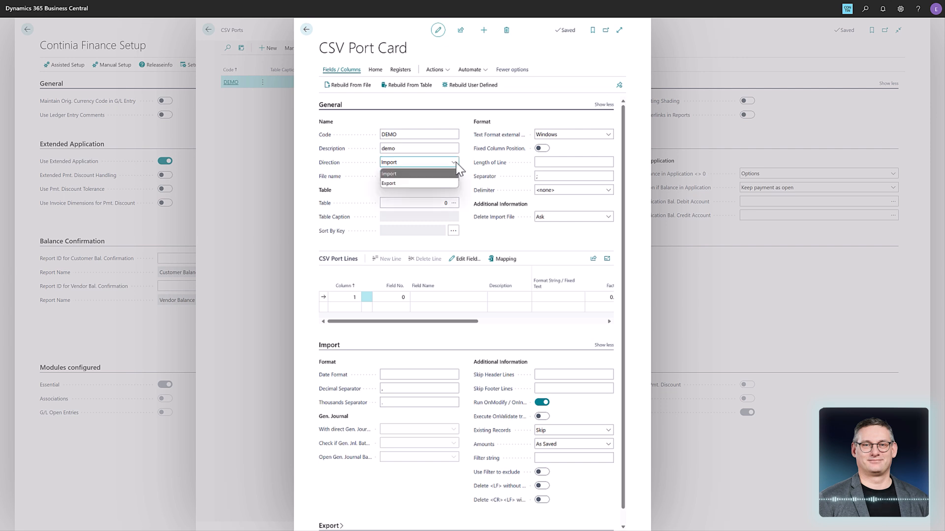
pyautogui.click(447, 173)
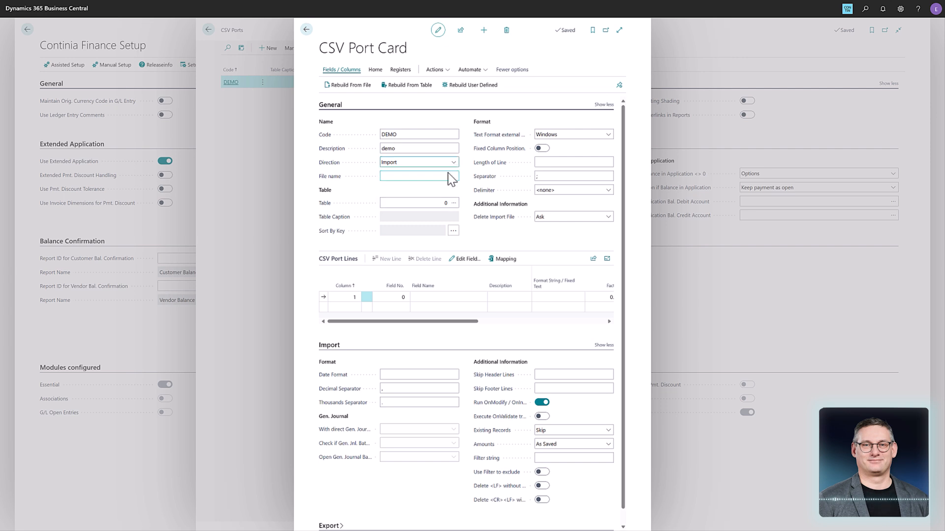
pyautogui.click(447, 175)
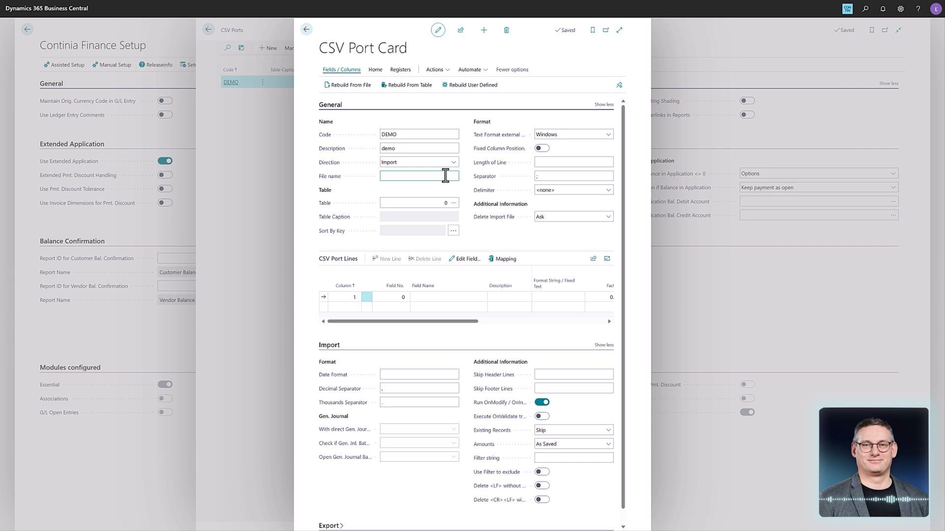
pyautogui.click(441, 203)
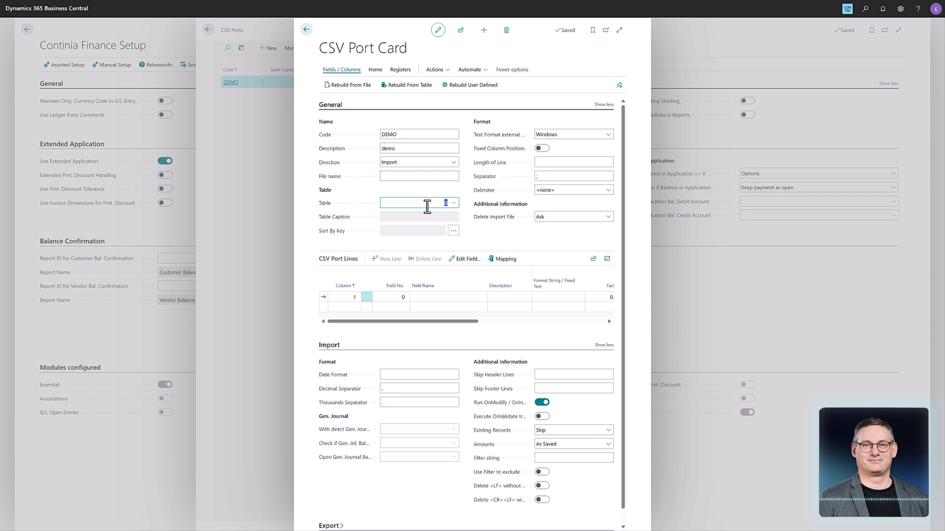
pyautogui.click(455, 204)
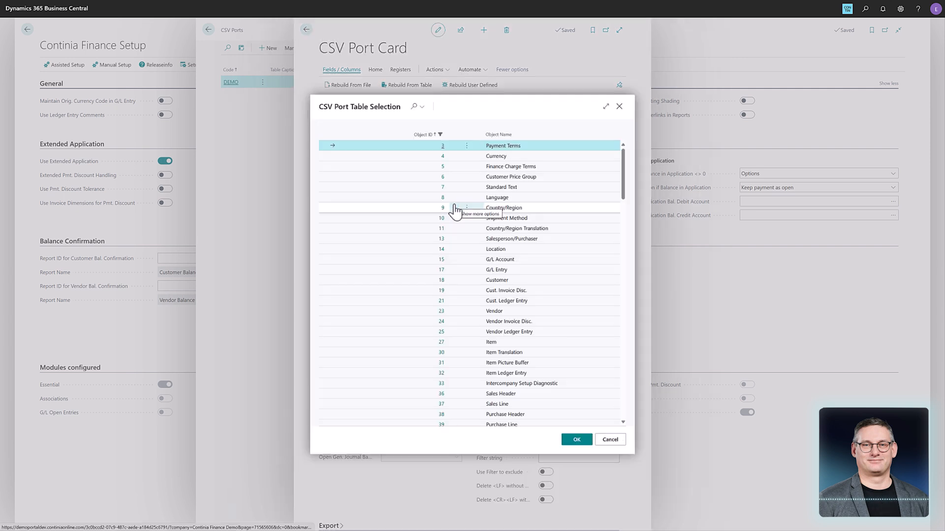
pyautogui.click(502, 284)
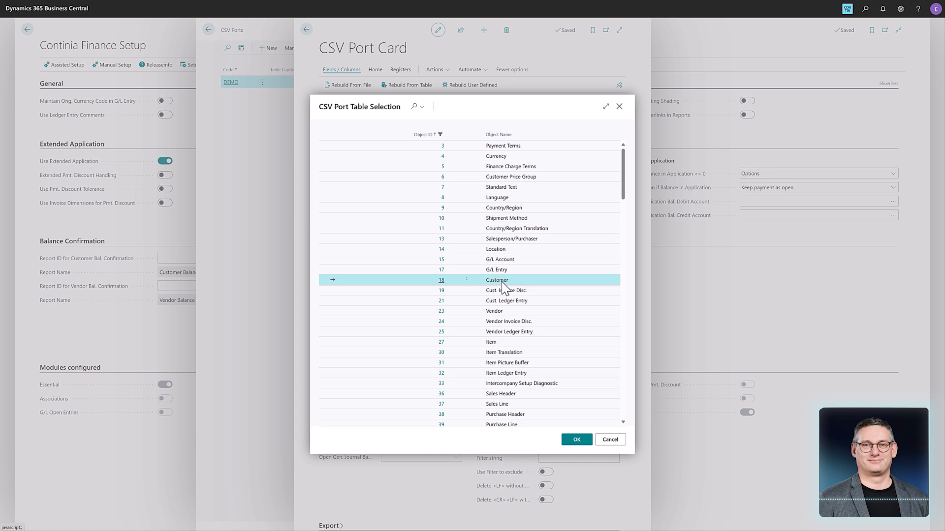
pyautogui.click(576, 440)
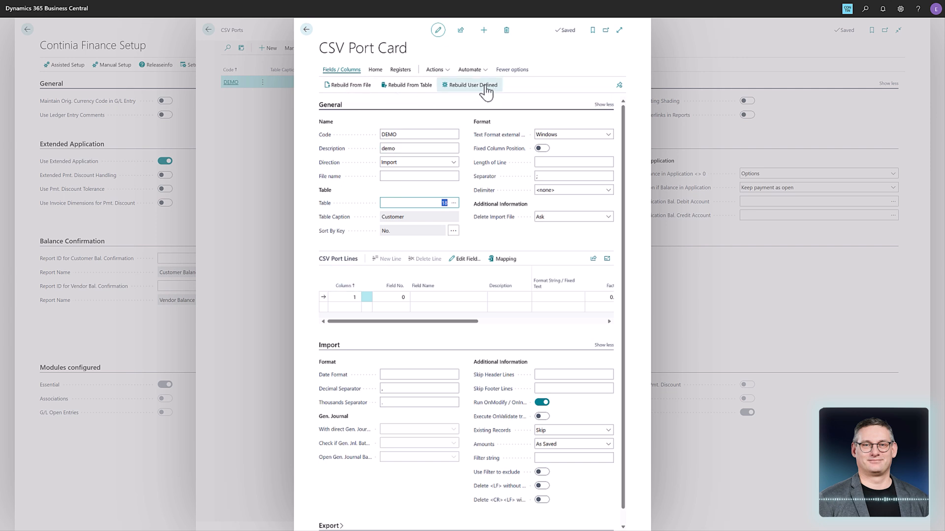
# - Rebuild the CSV port lines from the desktop file named import
pyautogui.click(352, 87)
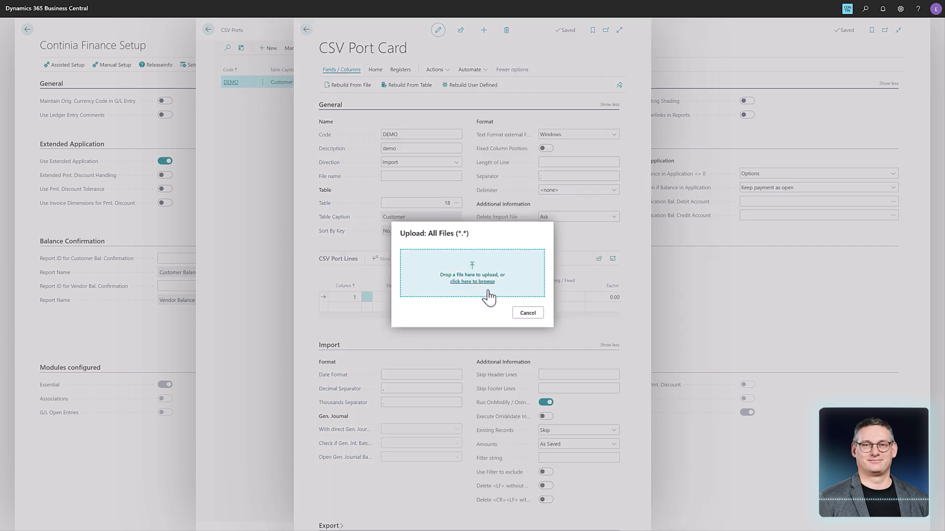
pyautogui.click(478, 284)
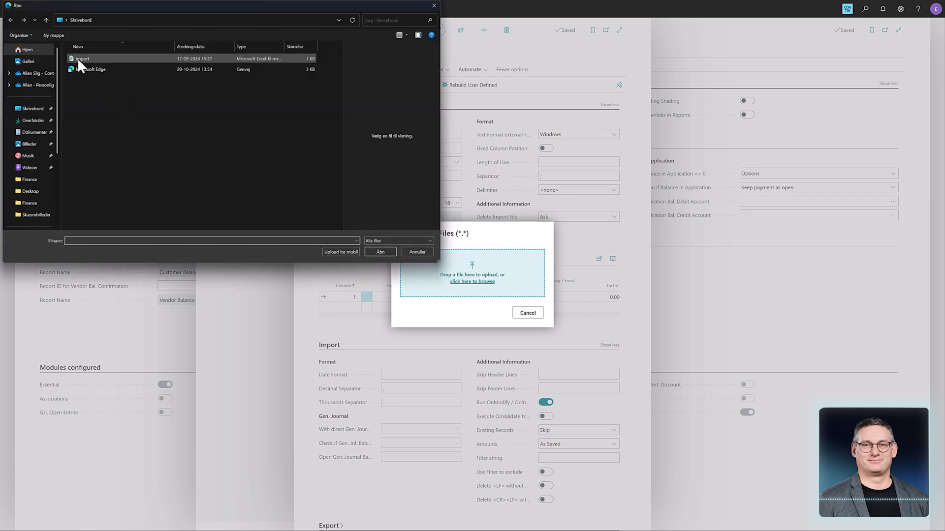
pyautogui.click(78, 57)
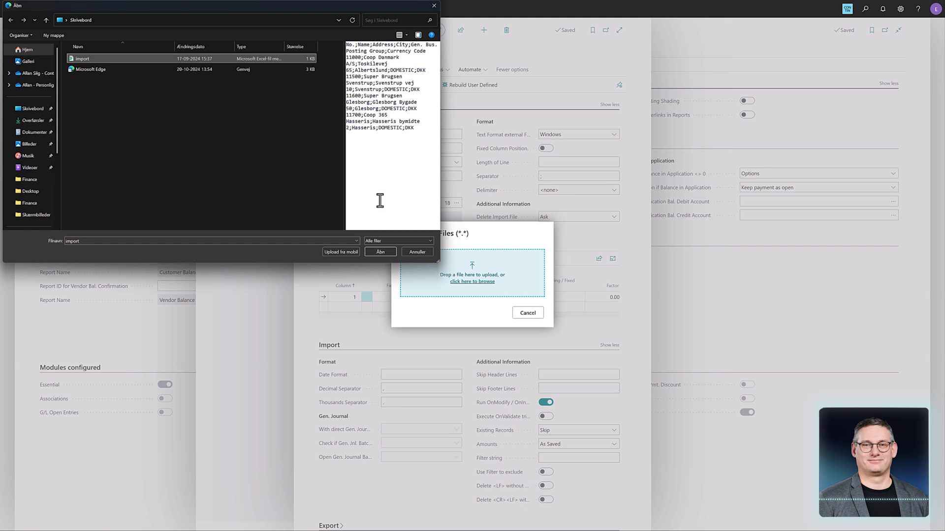
pyautogui.click(379, 252)
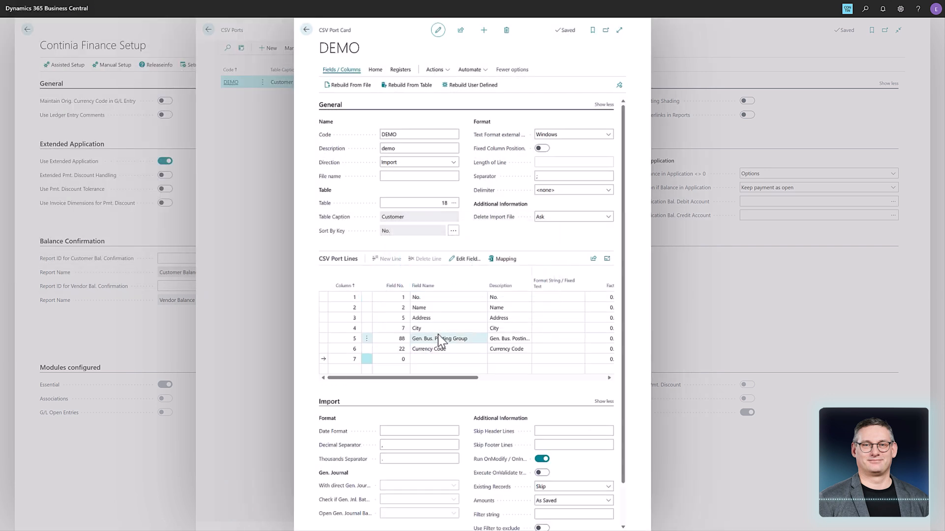
# - Examine which Customer fields are available for the City line in column 4
pyautogui.click(431, 297)
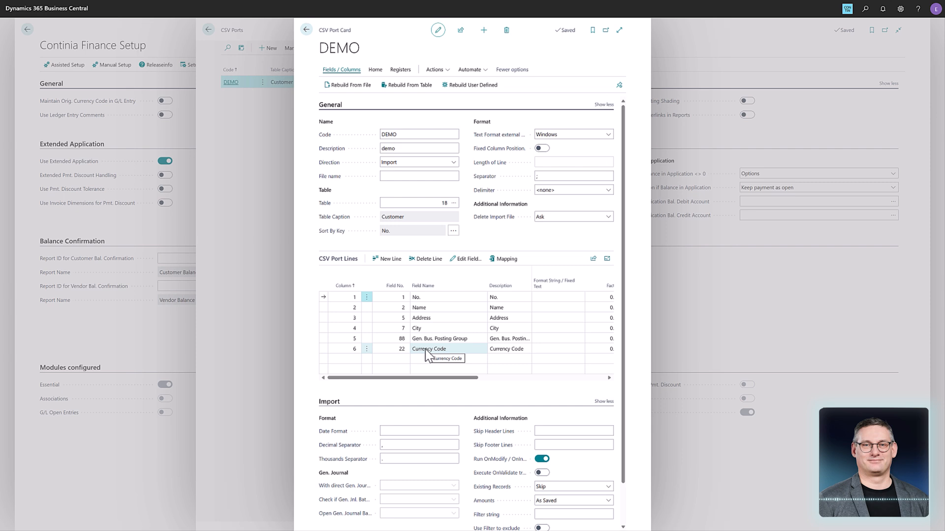
pyautogui.click(405, 329)
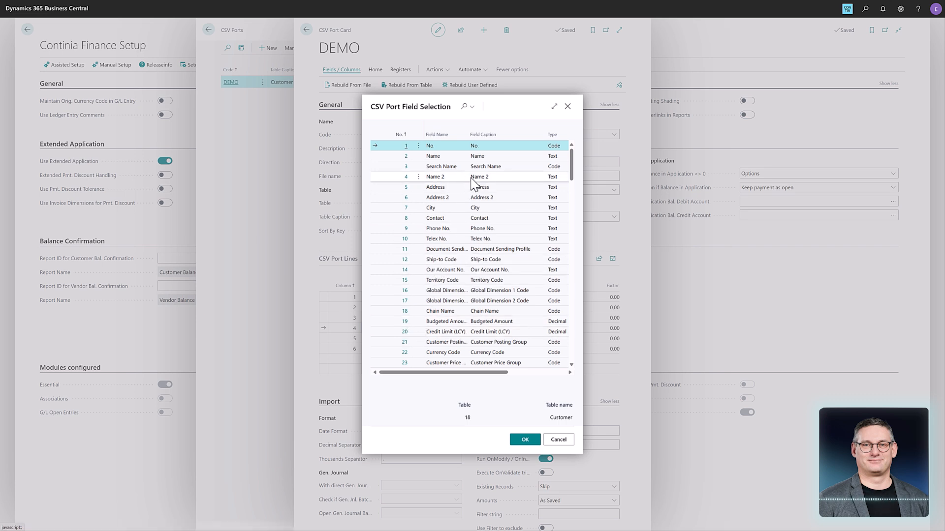
pyautogui.press('Escape')
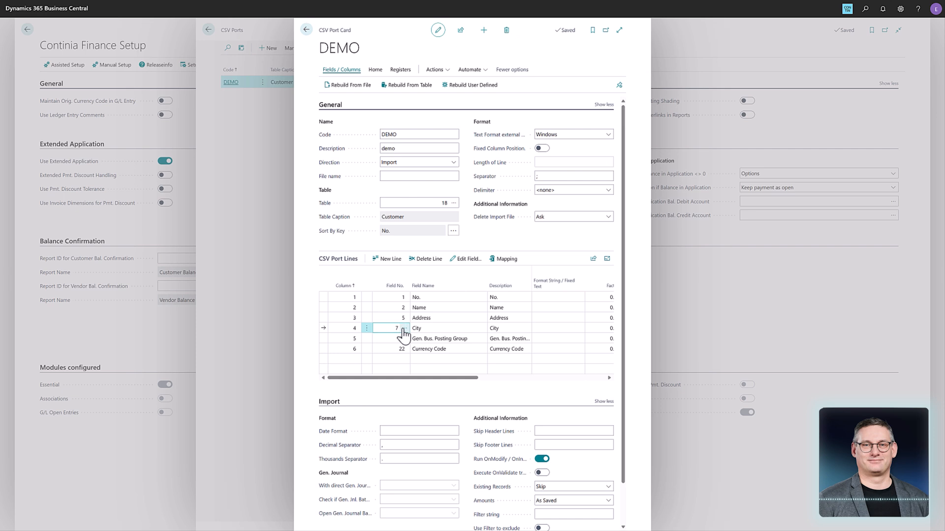
pyautogui.click(404, 328)
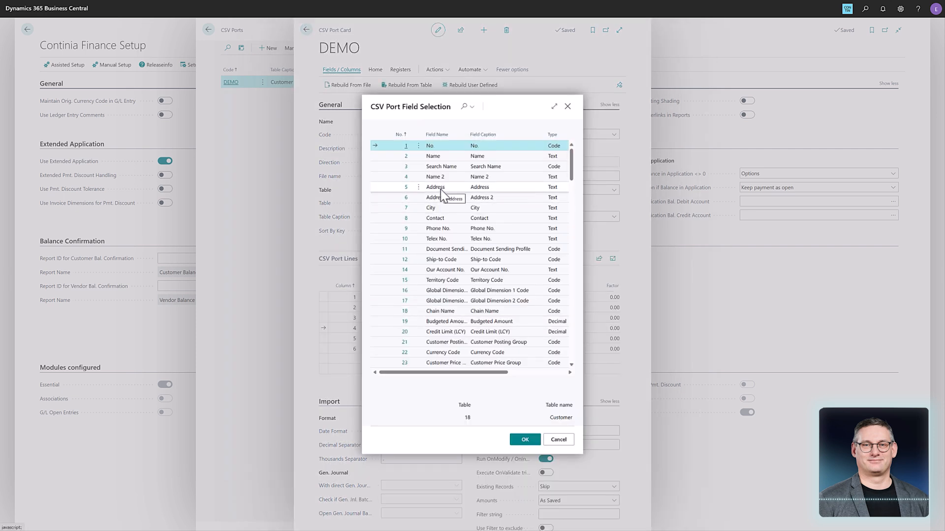
pyautogui.press('Escape')
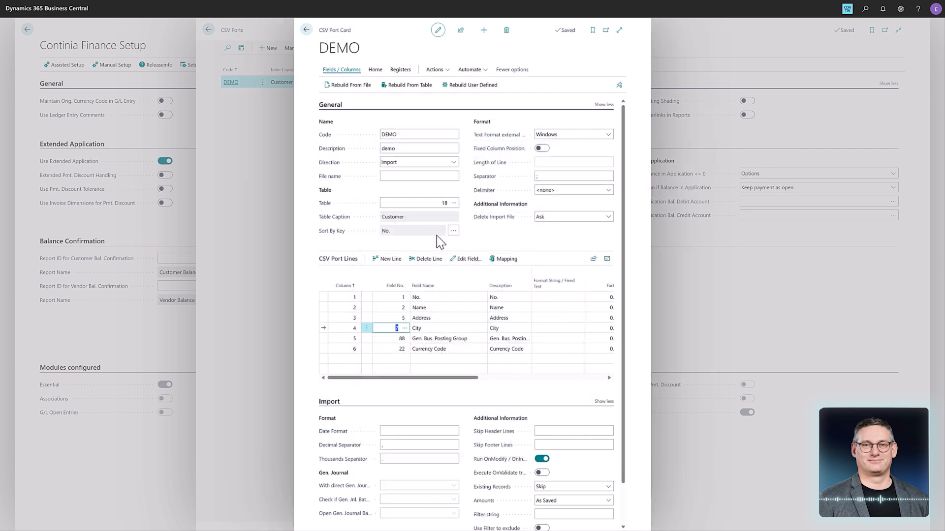
# - Expand the DEMO port card to full width and set Skip Header Lines to 1
pyautogui.moveTo(427, 380)
pyautogui.mouseDown()
pyautogui.moveTo(458, 380)
pyautogui.moveTo(438, 379)
pyautogui.mouseUp()
pyautogui.click(619, 31)
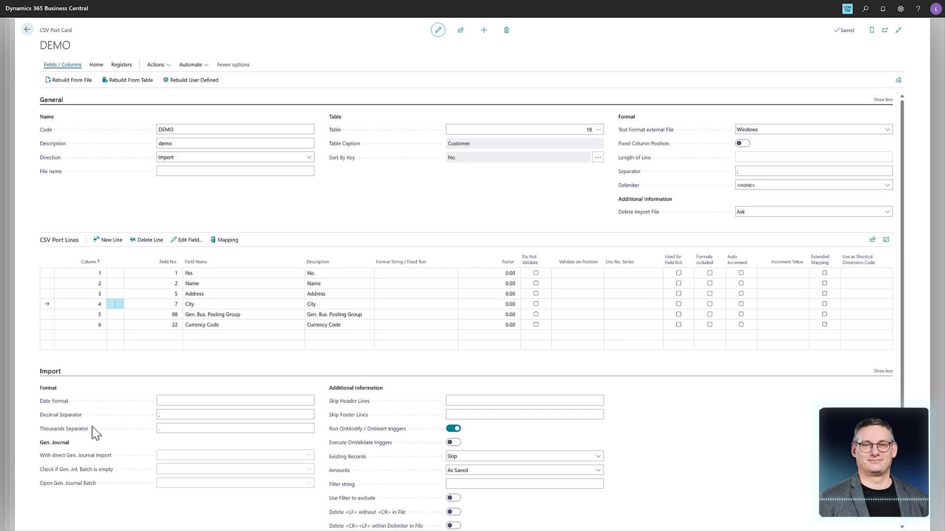
pyautogui.click(161, 405)
pyautogui.click(205, 415)
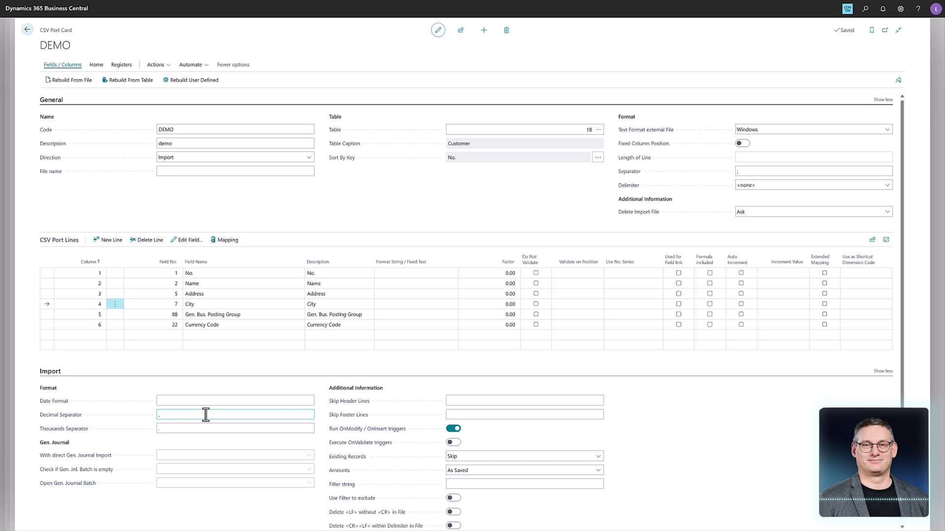
pyautogui.click(460, 401)
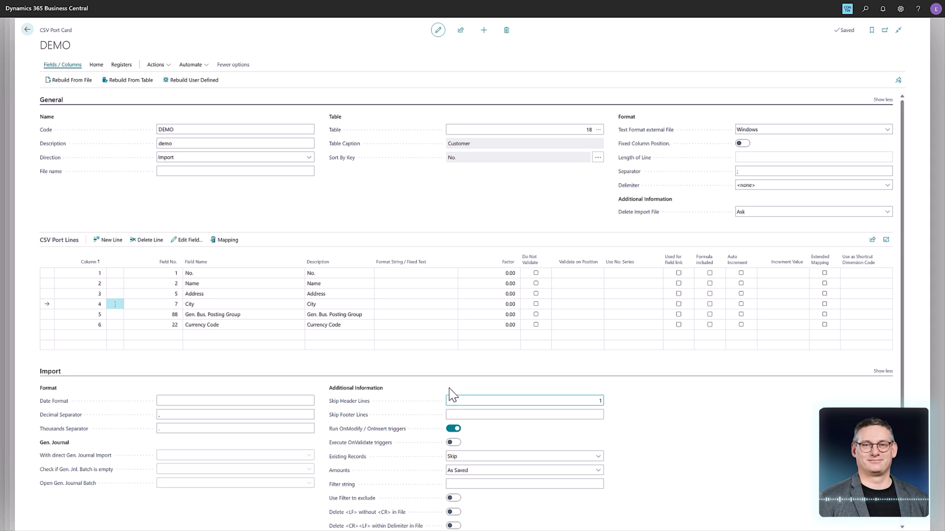
pyautogui.click(290, 276)
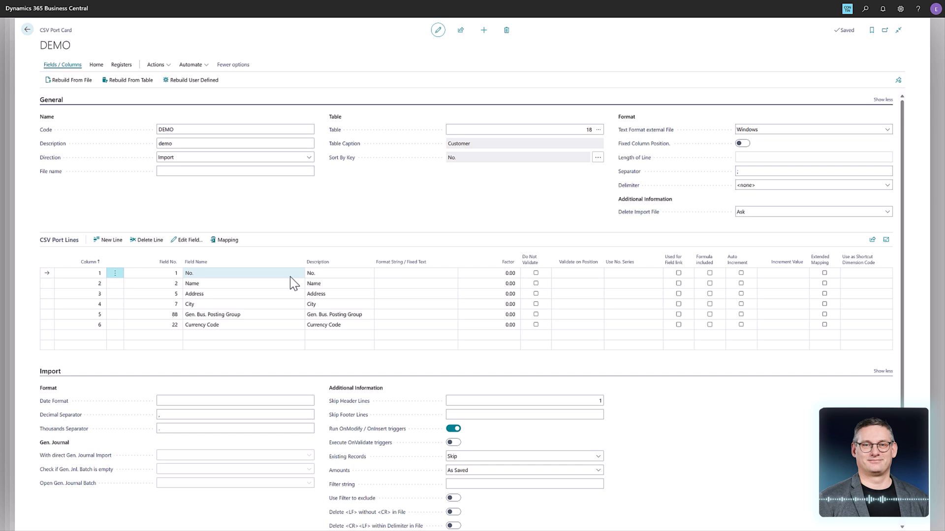
pyautogui.click(271, 283)
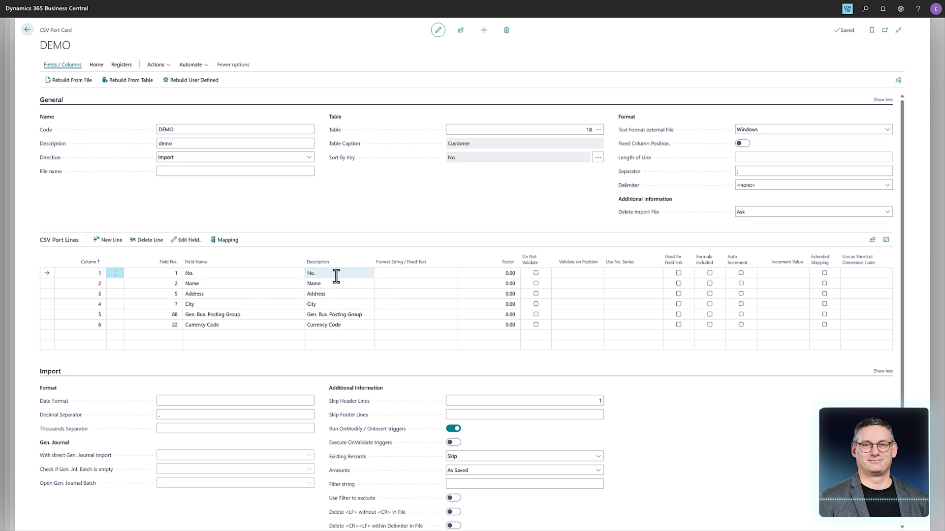
# - Run the DEMO port's import with the desktop file named import
pyautogui.moveTo(278, 261)
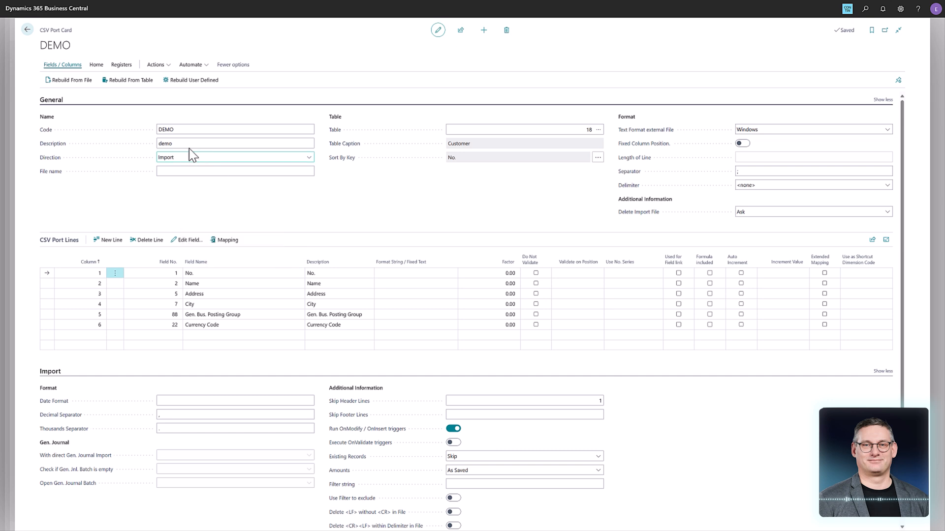
pyautogui.click(98, 66)
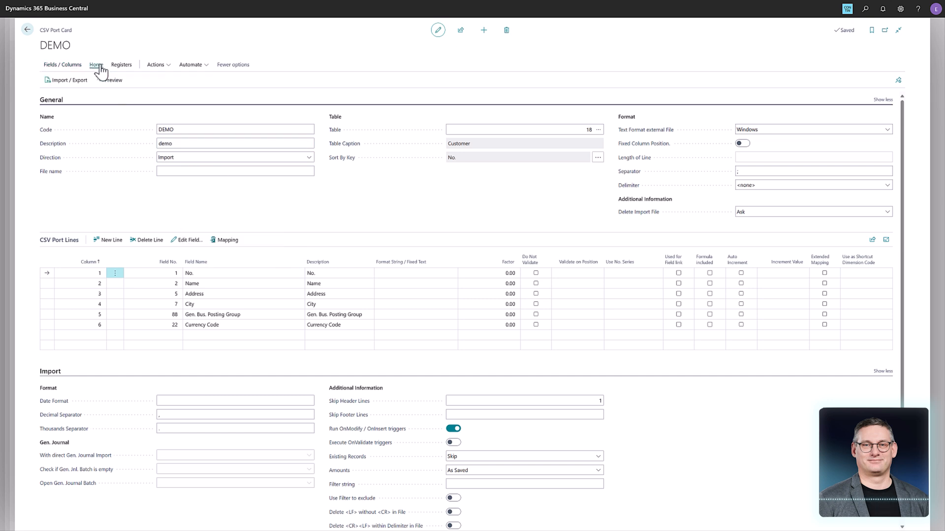
pyautogui.click(54, 80)
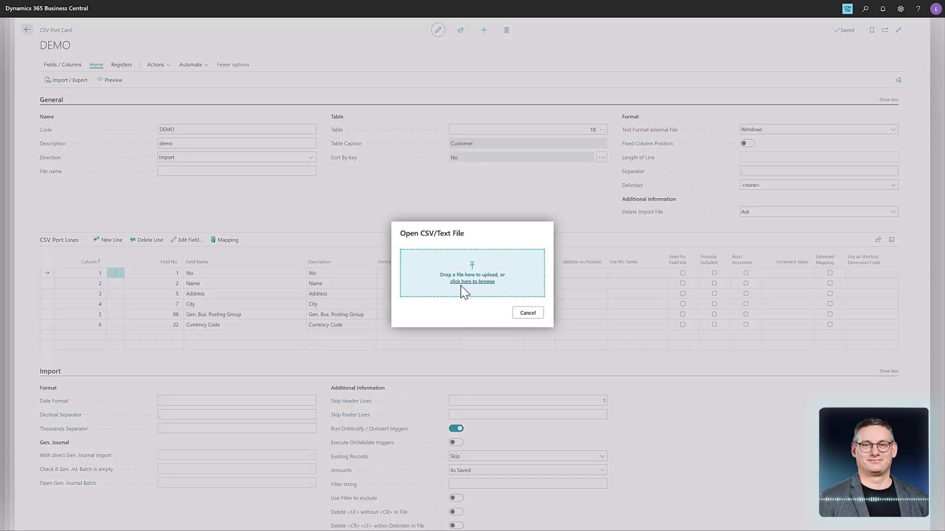
pyautogui.click(461, 283)
pyautogui.click(85, 58)
pyautogui.click(386, 252)
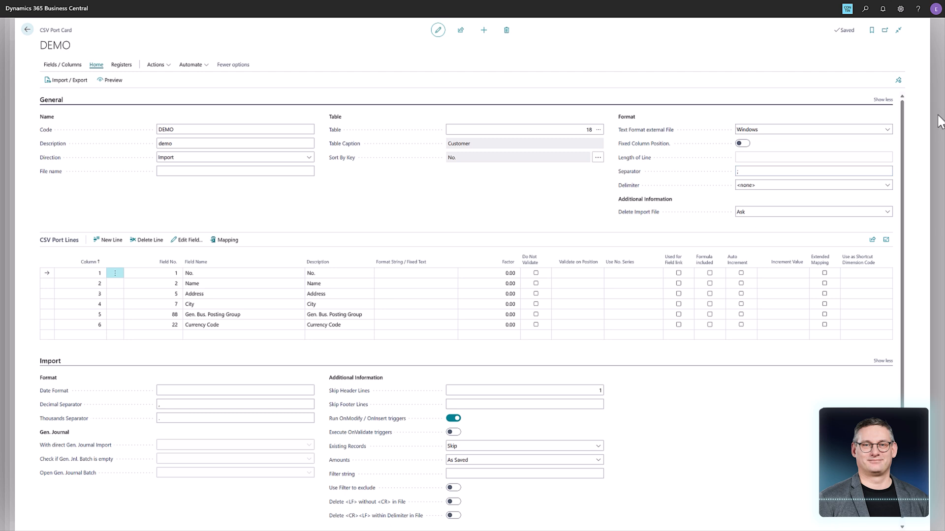
# - Close the CSV port and setup pages, check the imported customers in the Customers list, and return to the role centre
pyautogui.press('Escape')
pyautogui.press('Escape')
pyautogui.press('Escape')
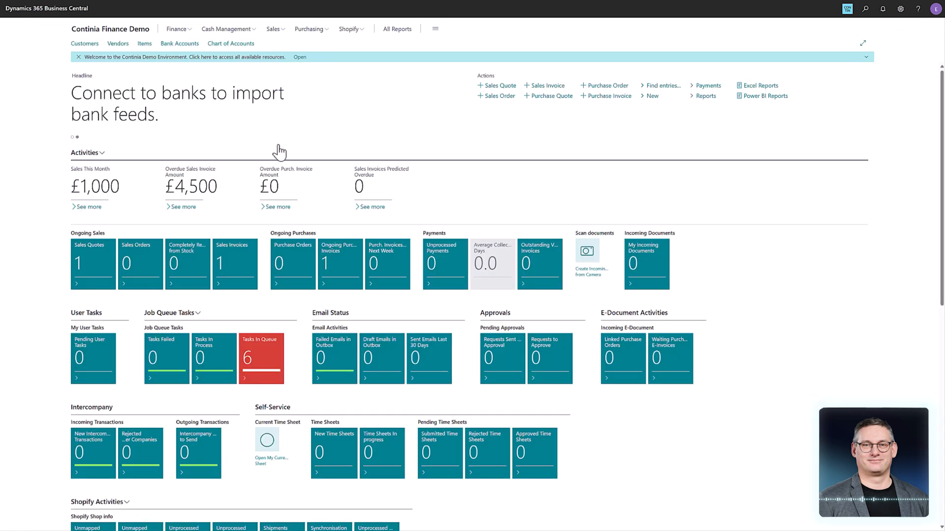
pyautogui.click(85, 43)
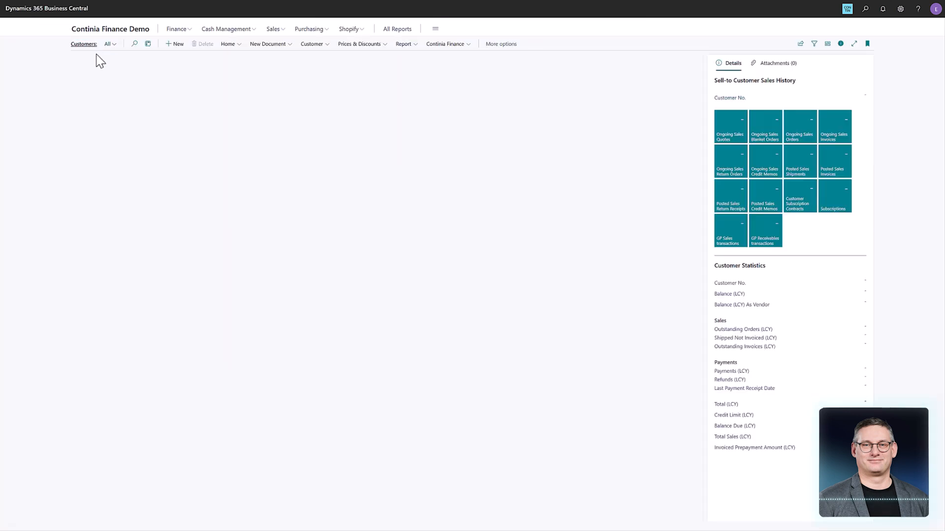
pyautogui.click(152, 140)
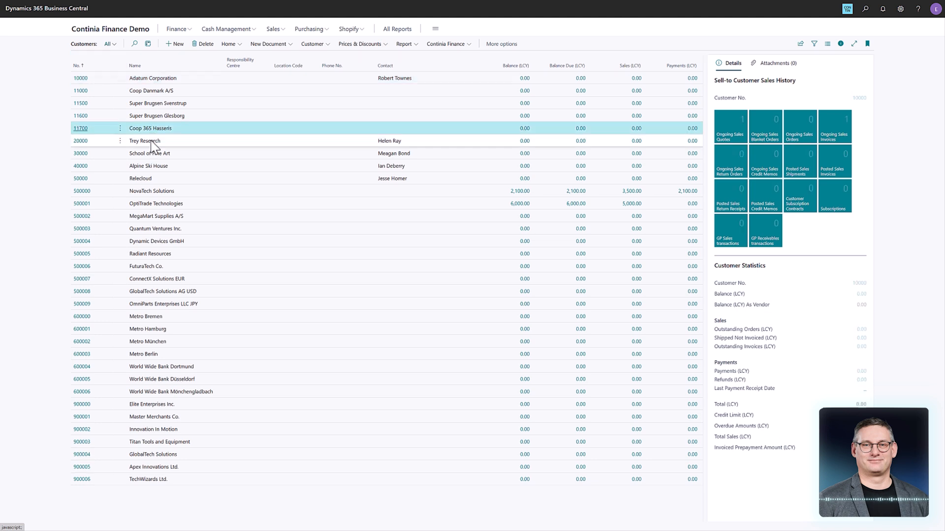
pyautogui.click(138, 101)
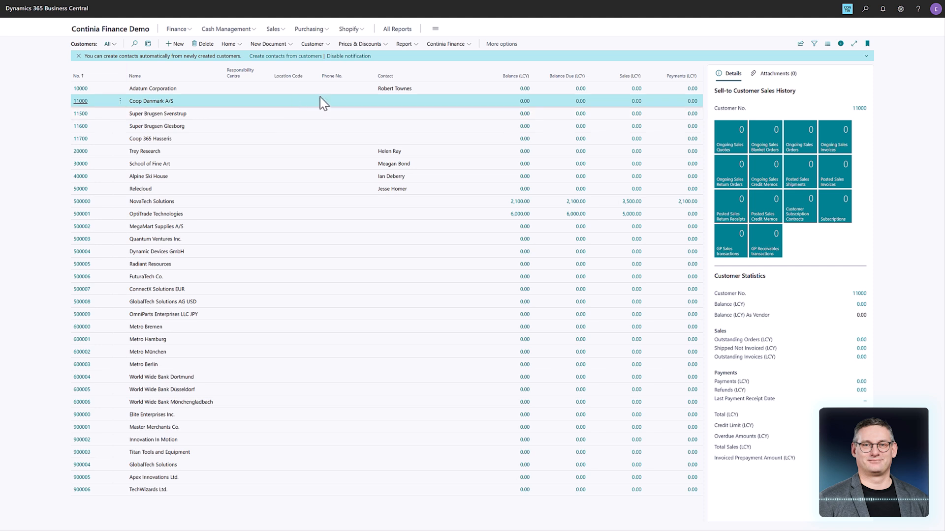
pyautogui.click(78, 31)
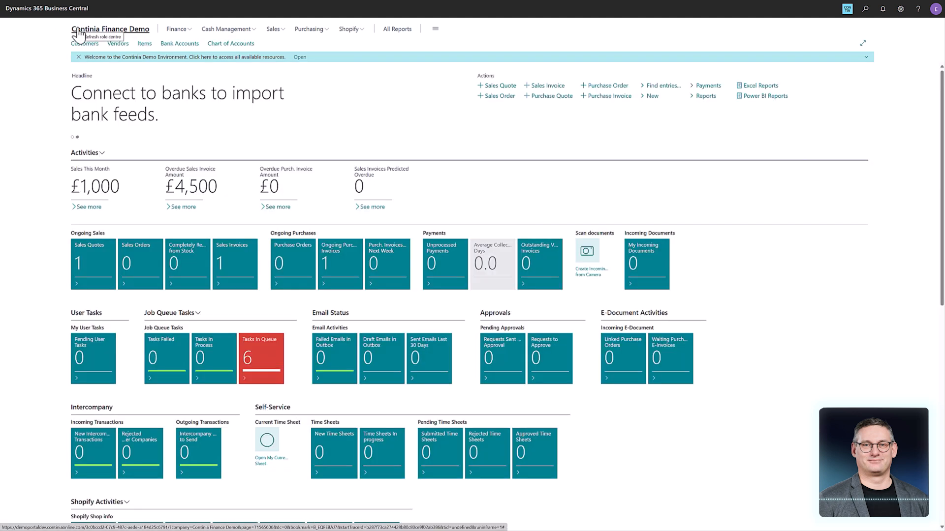